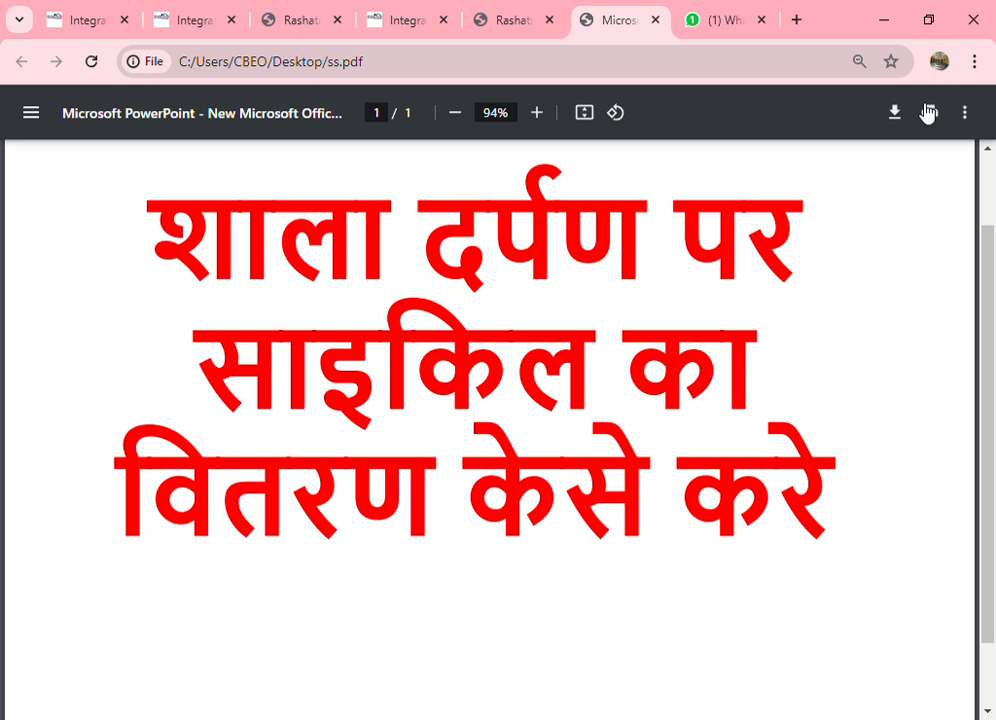
Switch to the school portal and open the step-1 page for receiving cycles at the nodal, under cycle/laptop distribution.
click(519, 10)
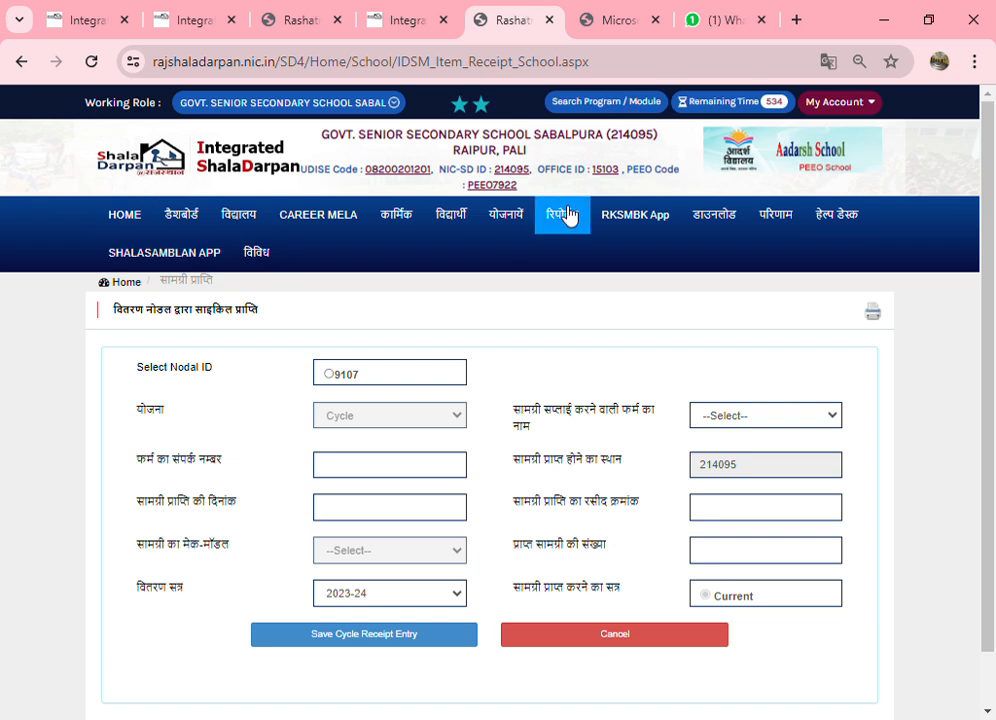
click(516, 224)
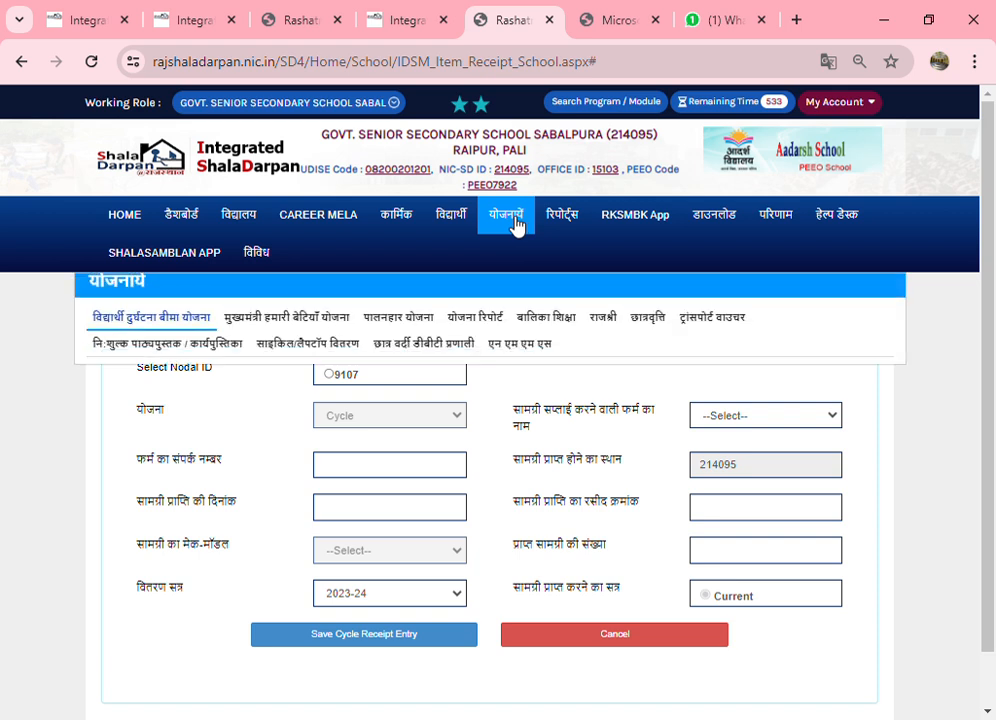
click(327, 356)
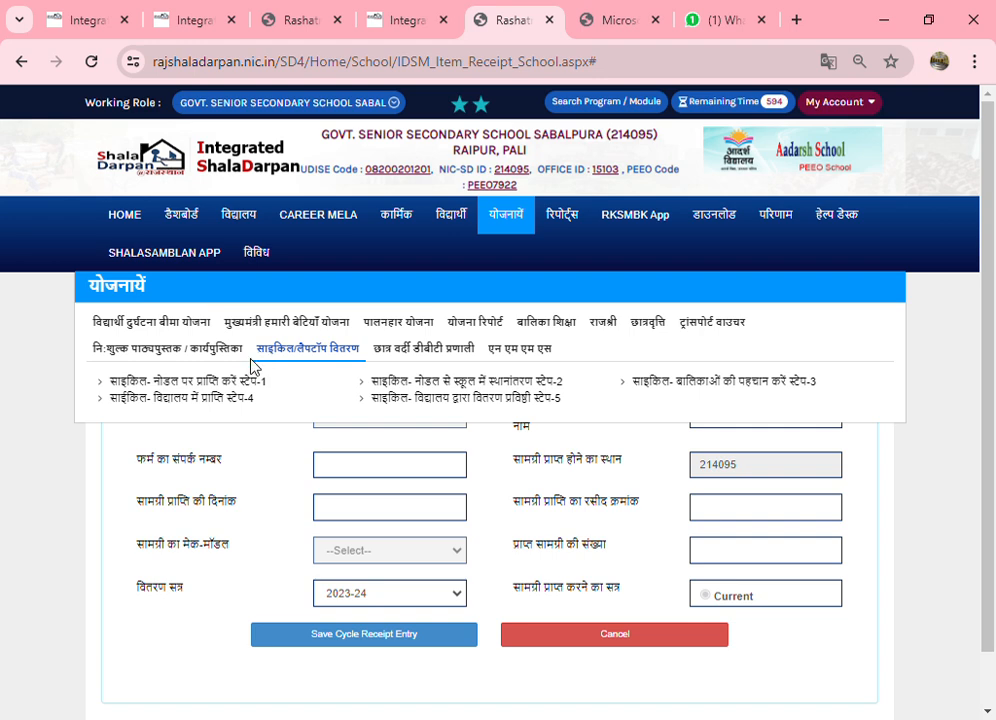
click(239, 386)
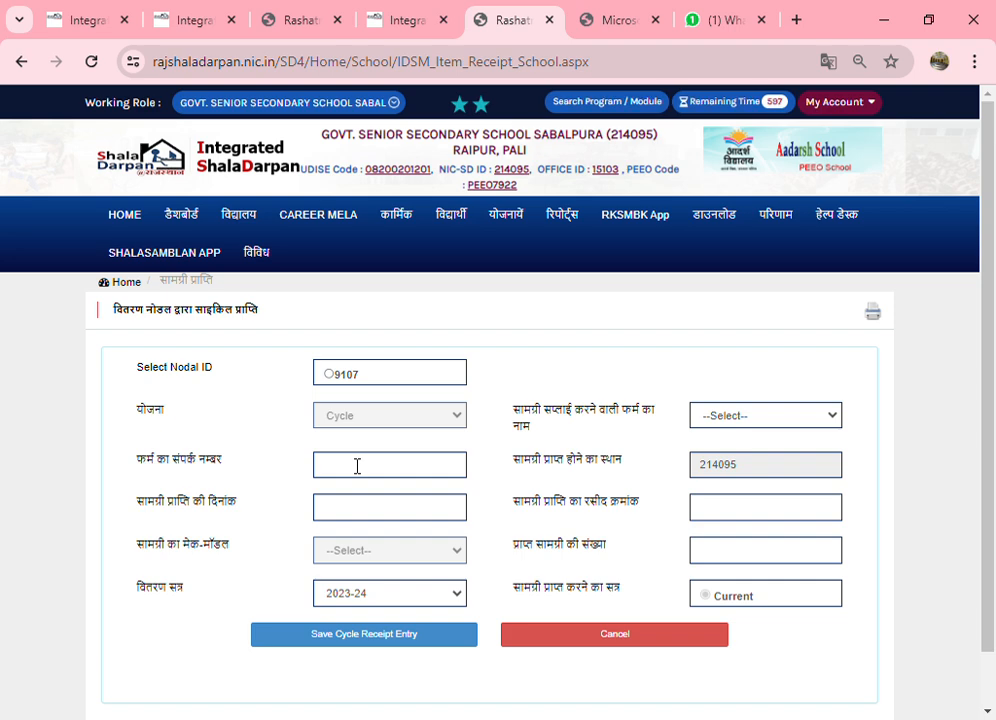
Select nodal ID 9107 and examine the received-quantity field and the recorded cycle receipt entries.
click(329, 375)
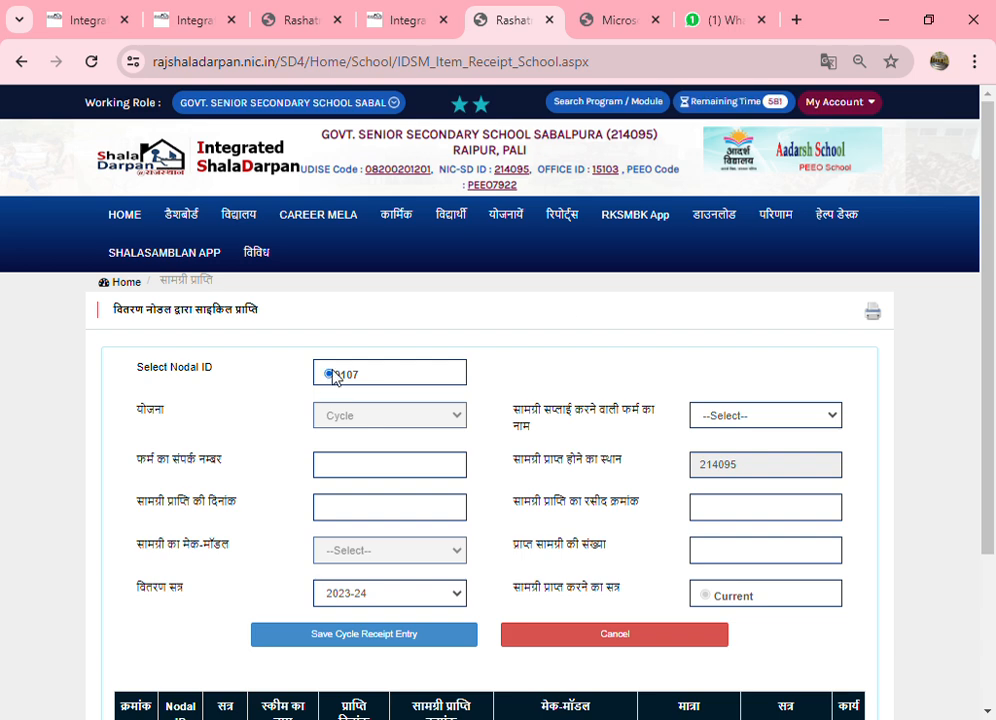
drag(522, 558, 596, 556)
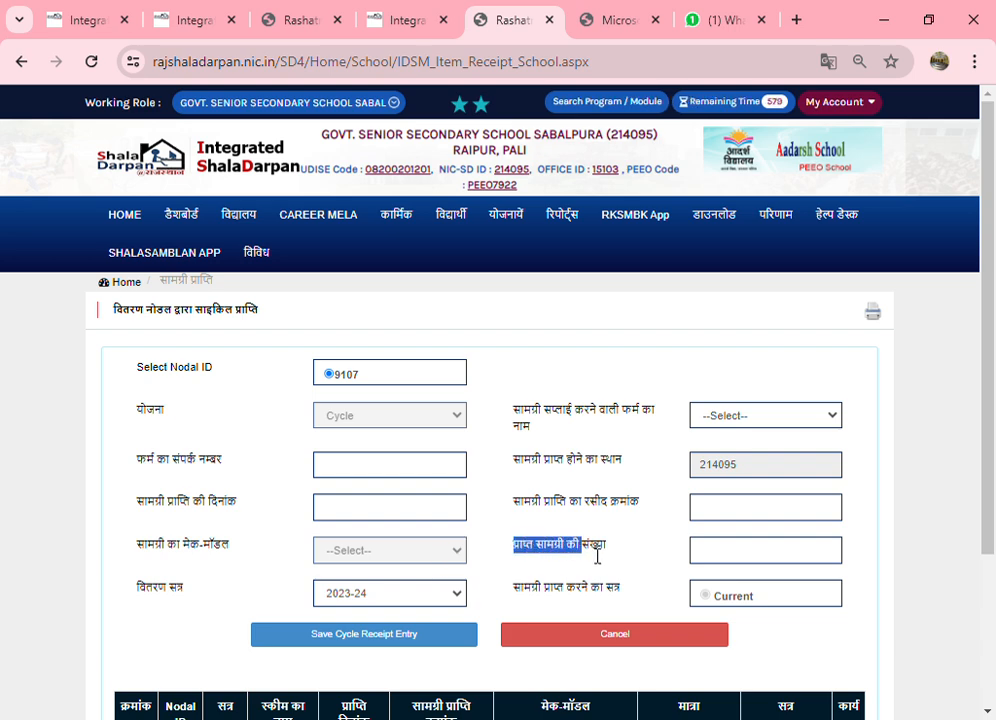
click(627, 553)
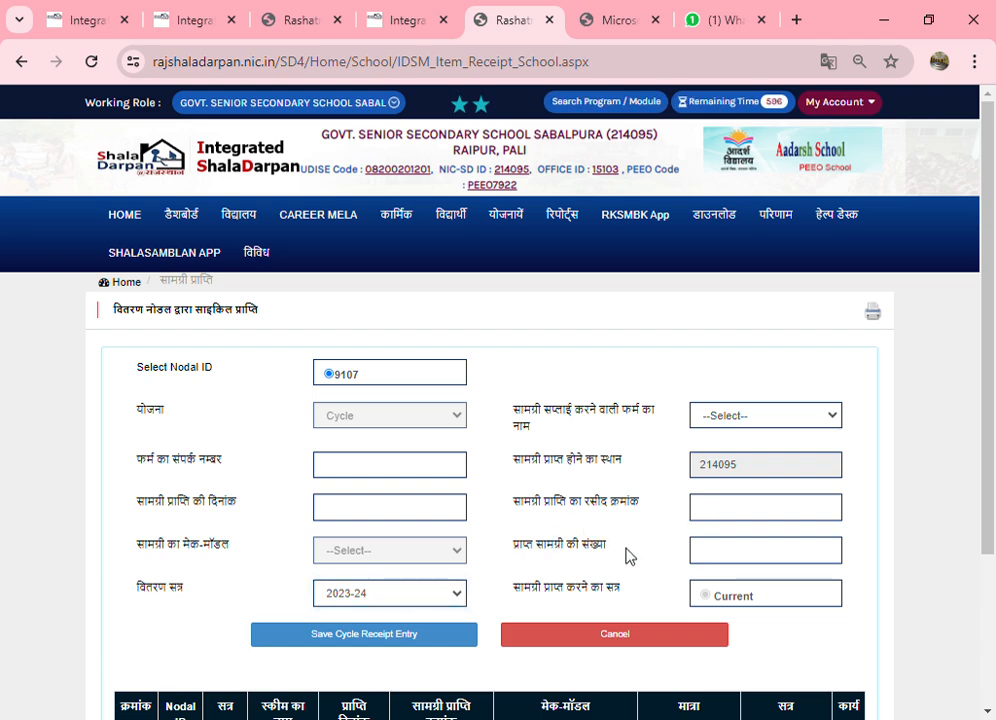
scroll(629, 556, down, 2)
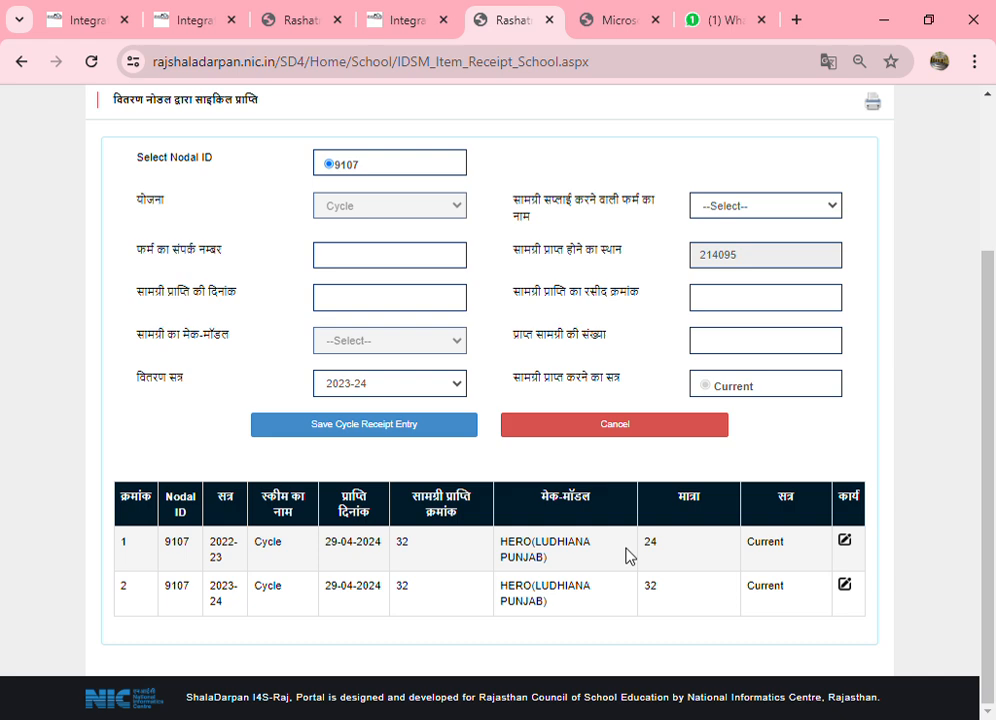
Open the step-2 page for transferring cycles from the nodal to schools.
scroll(494, 318, up, 3)
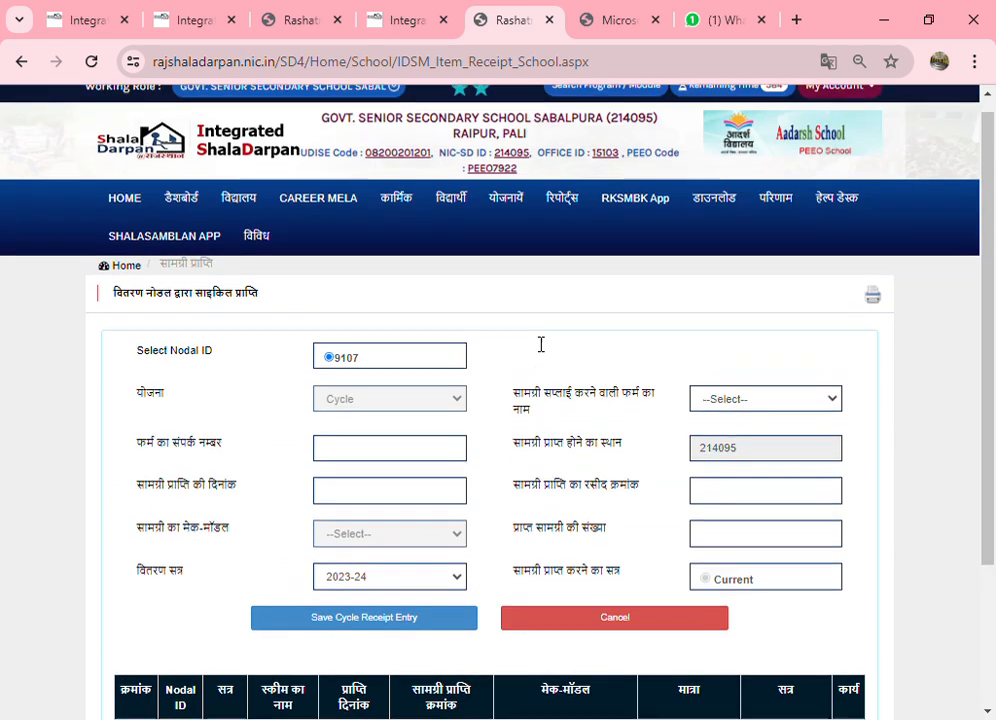
click(508, 208)
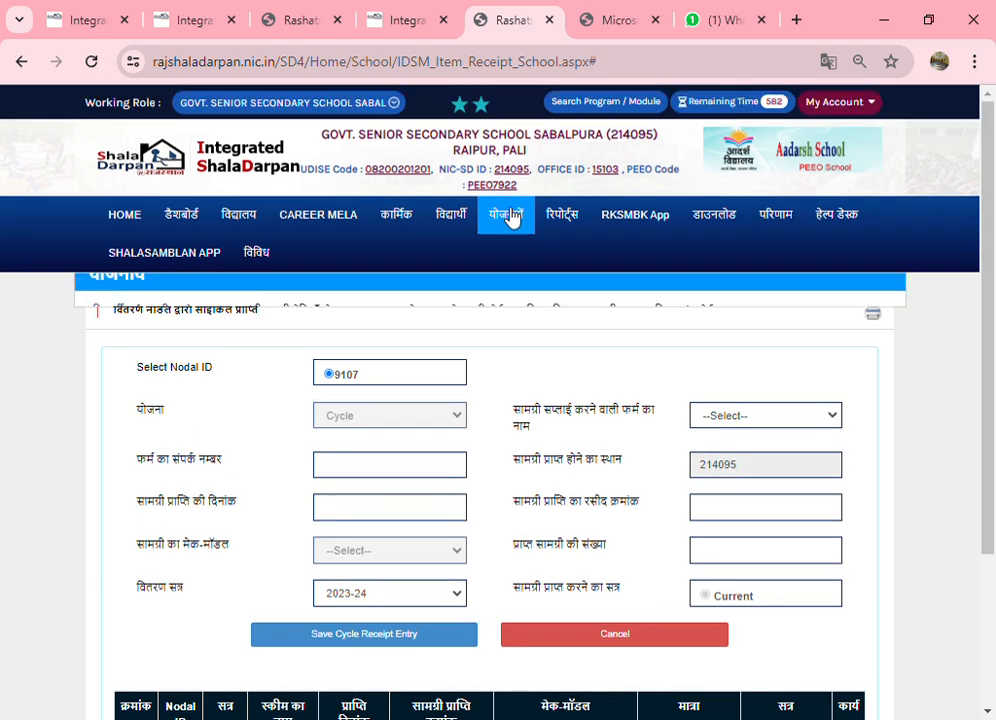
click(333, 356)
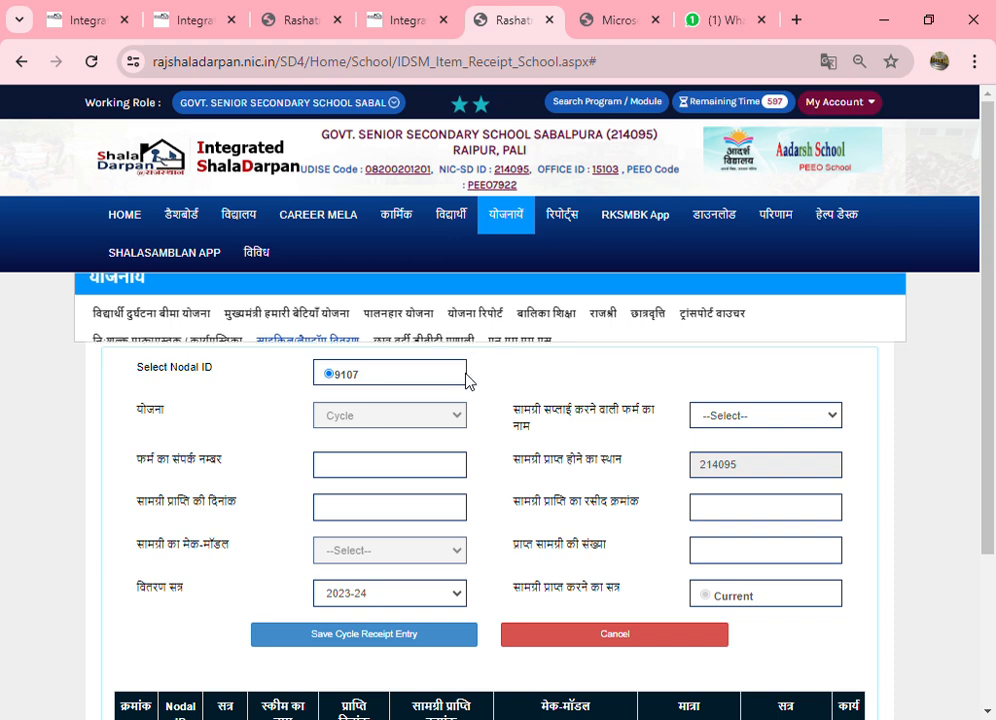
click(510, 226)
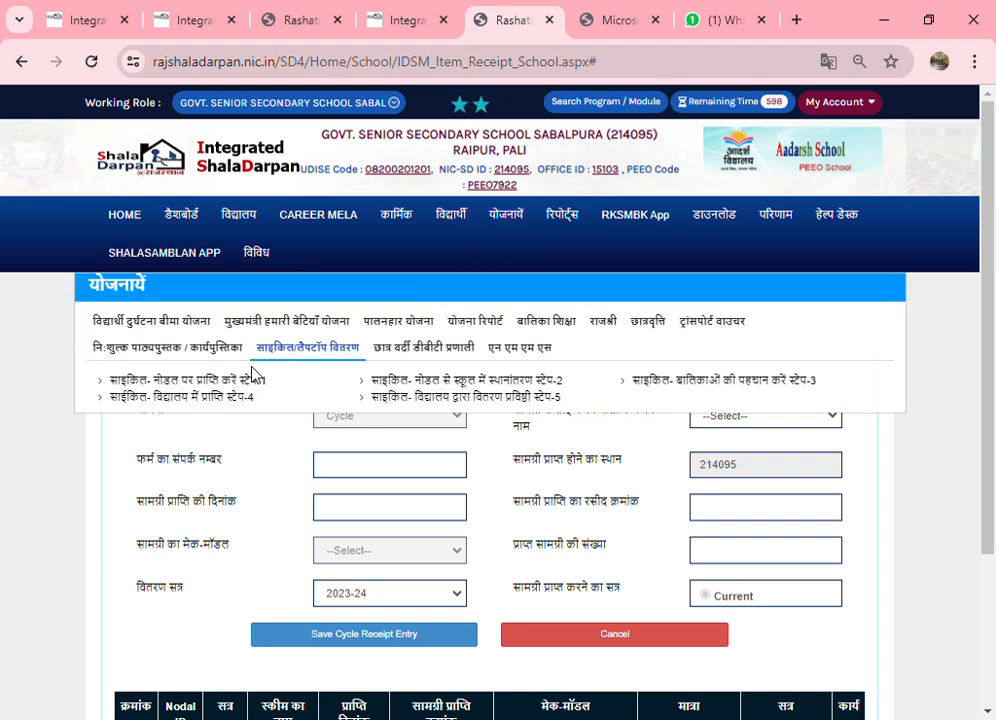
click(435, 386)
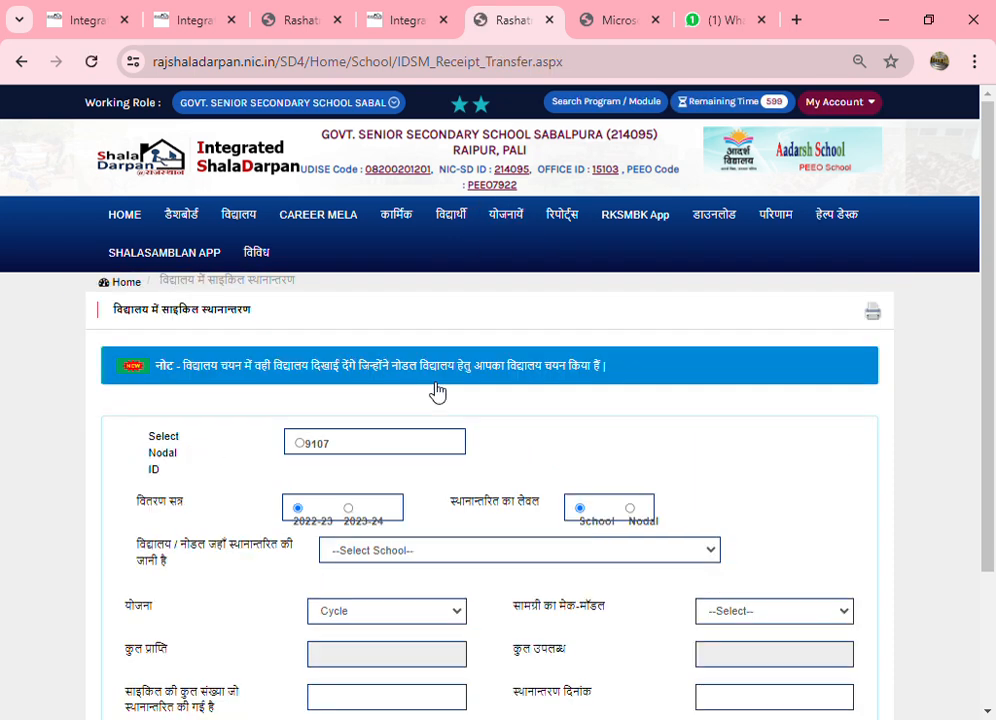
Select nodal ID 9107 and examine the destination schools and the number of cycles transferred to each for 2022-23.
scroll(433, 391, down, 3)
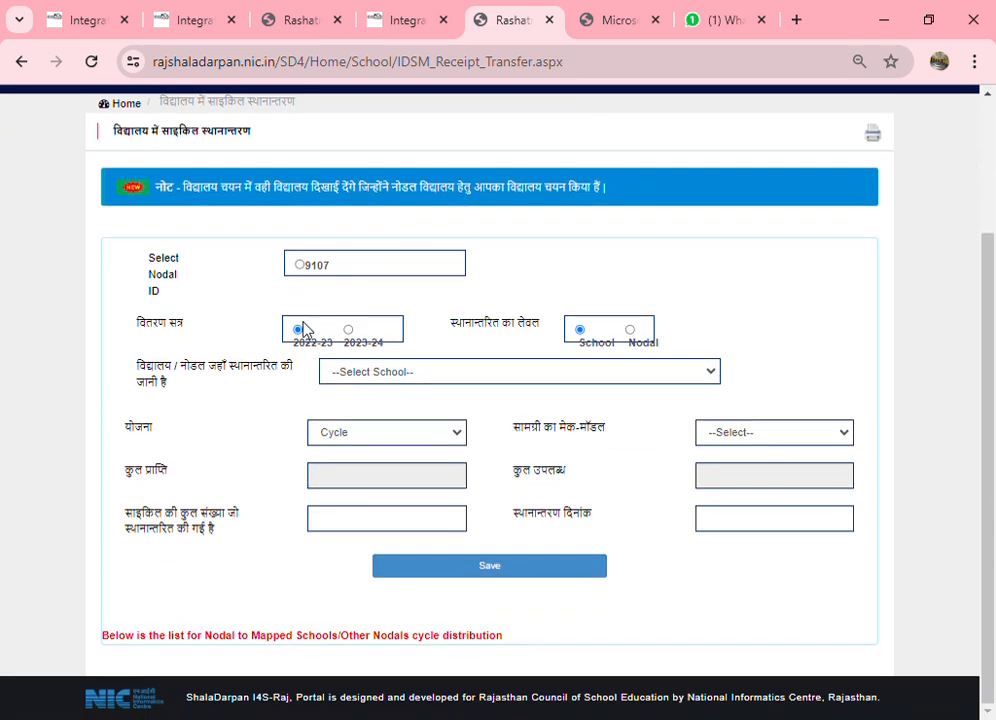
click(299, 266)
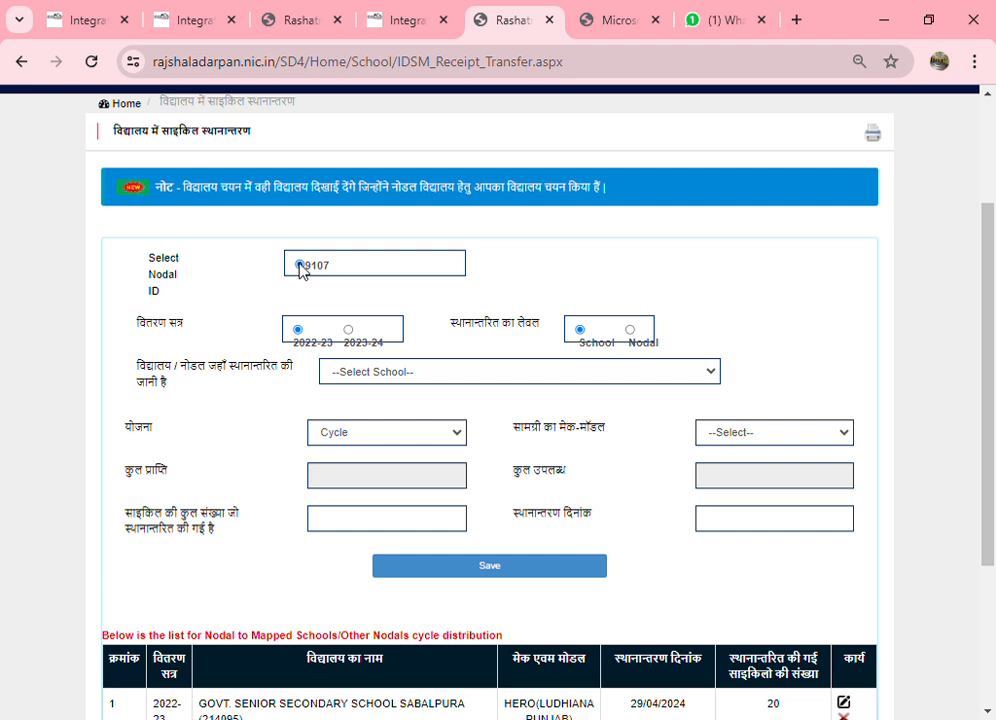
click(483, 383)
click(500, 420)
scroll(578, 596, down, 2)
scroll(583, 595, down, 2)
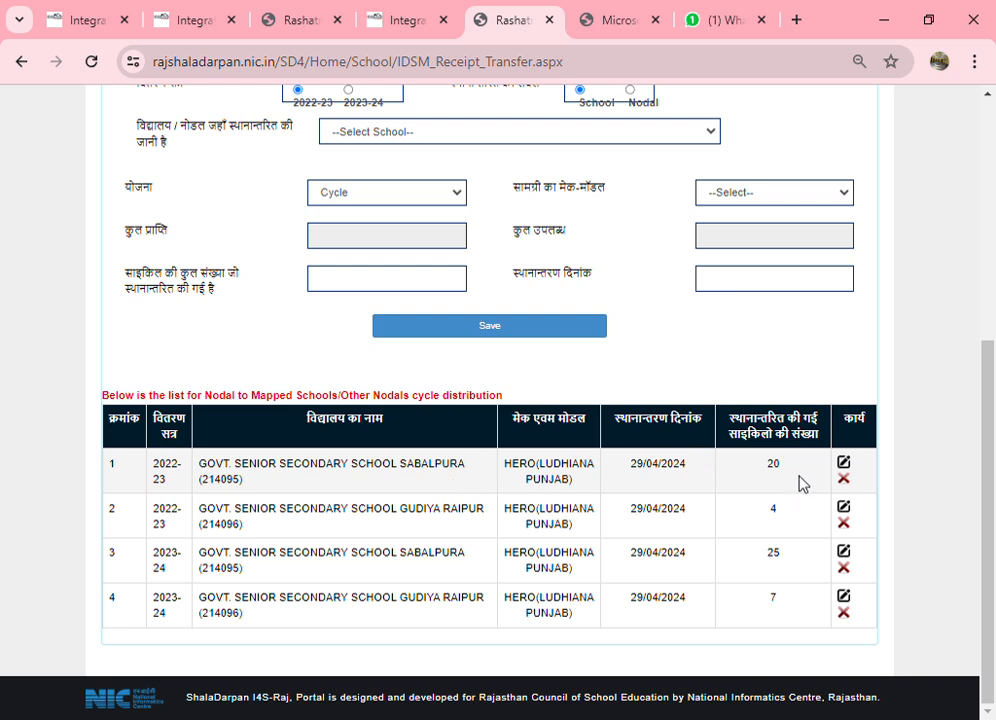
double_click(770, 465)
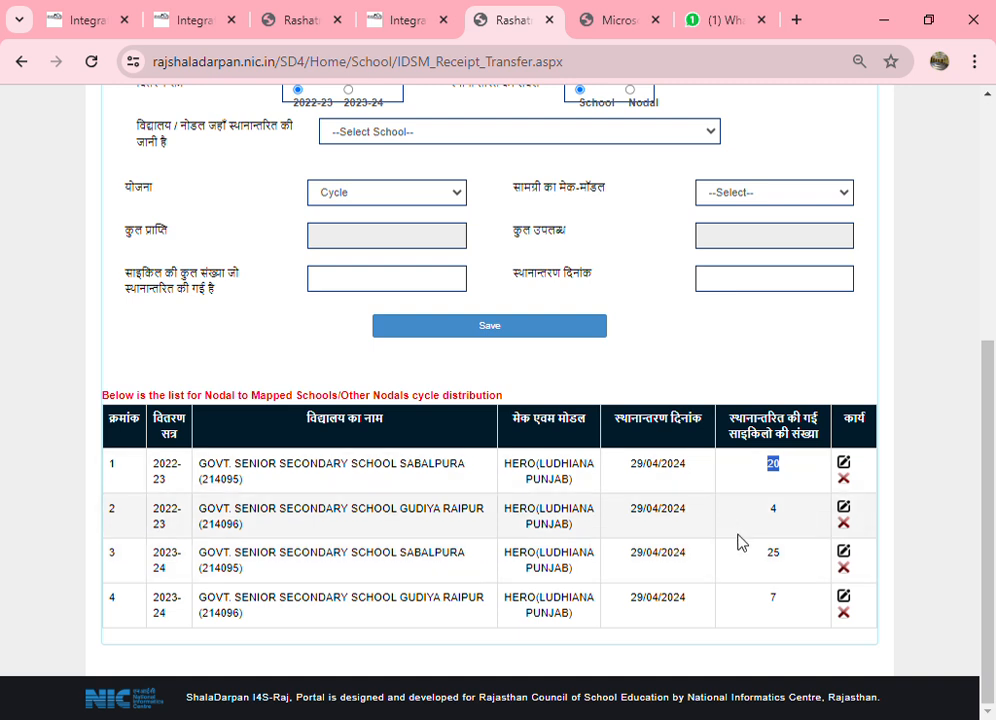
click(782, 521)
double_click(782, 521)
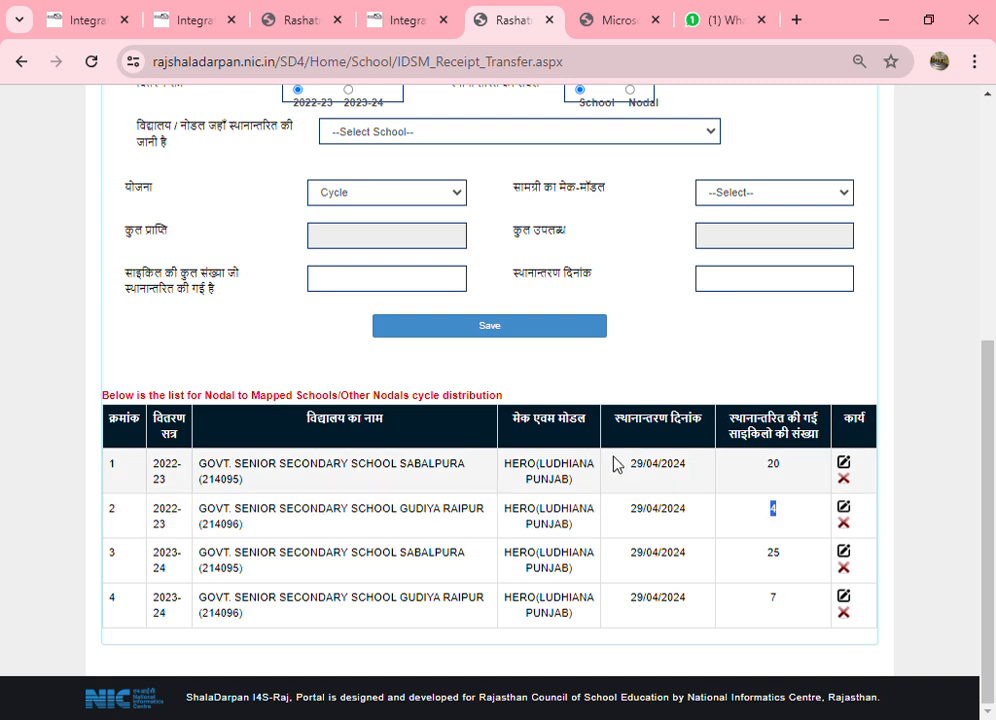
Open the step-3 page for identifying the girls eligible for cycles.
scroll(669, 429, up, 4)
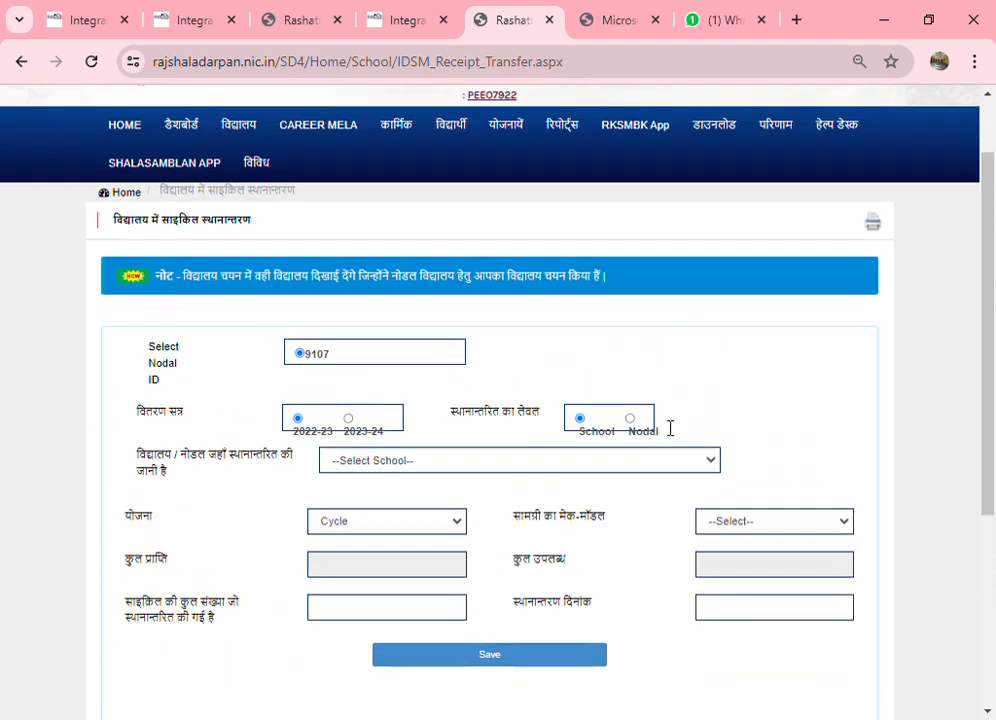
click(464, 191)
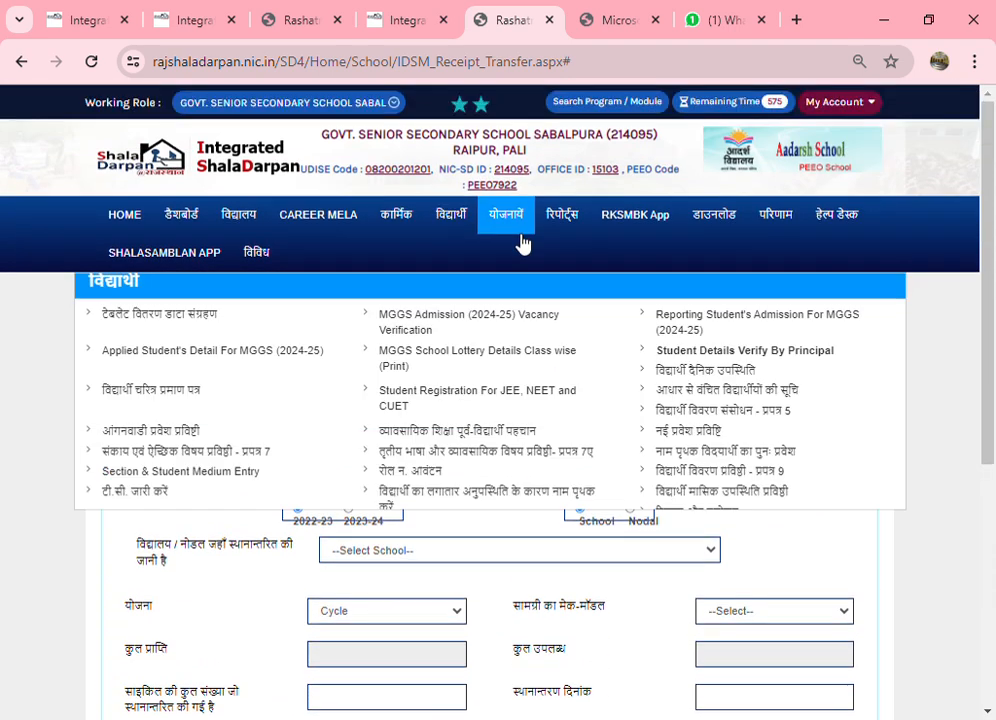
click(515, 217)
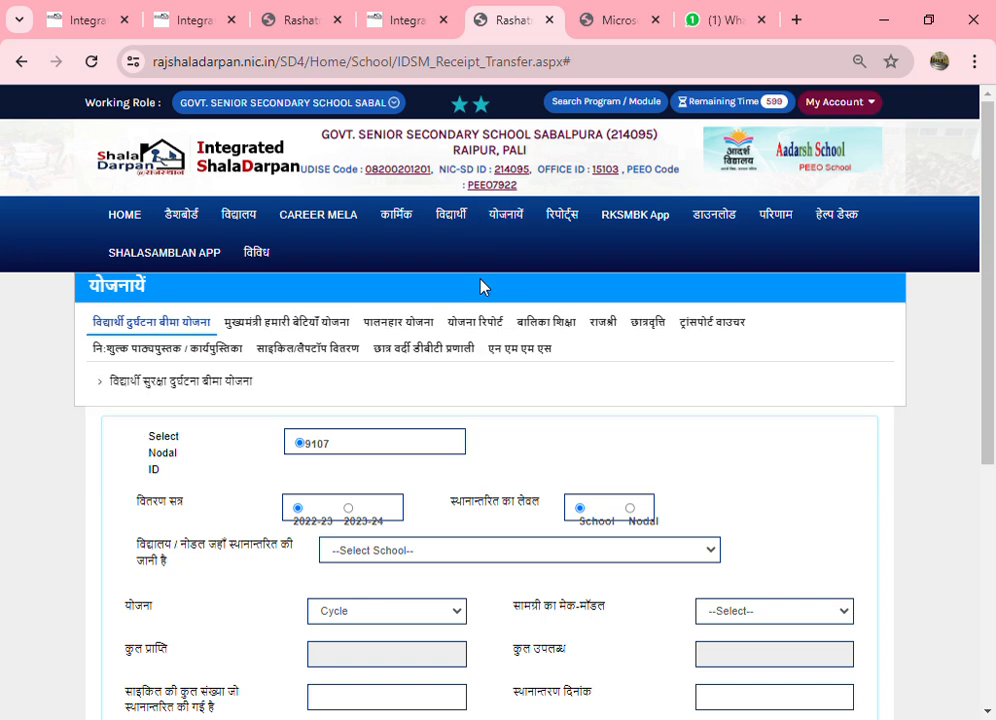
click(347, 370)
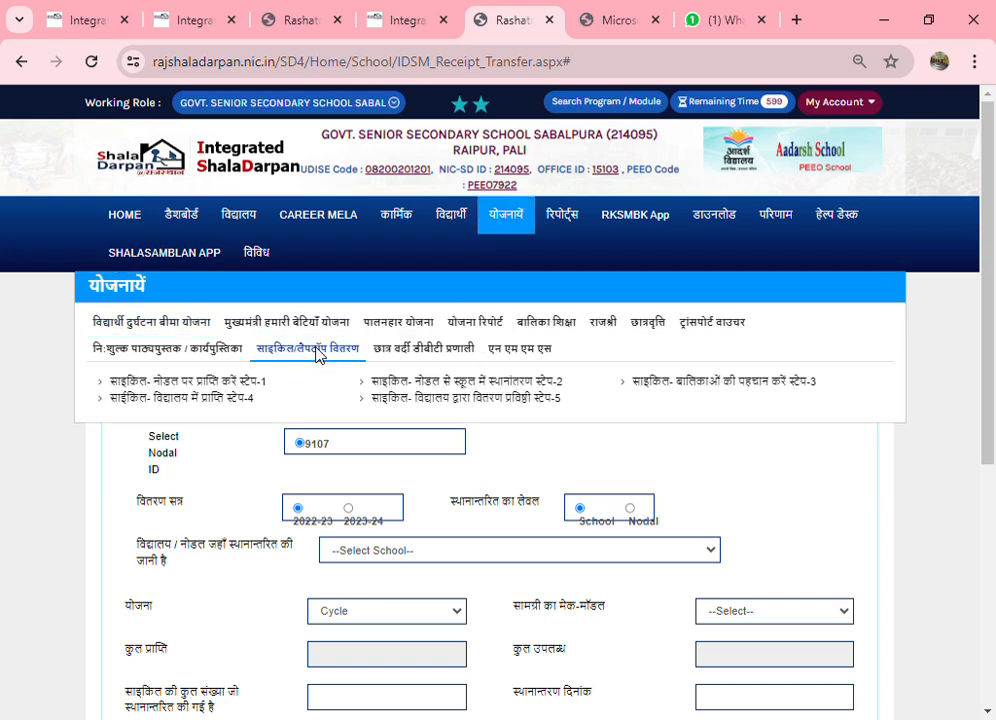
click(752, 388)
List the class 9 girls for session 2023-24 and review the eligibility chosen for each one.
click(746, 416)
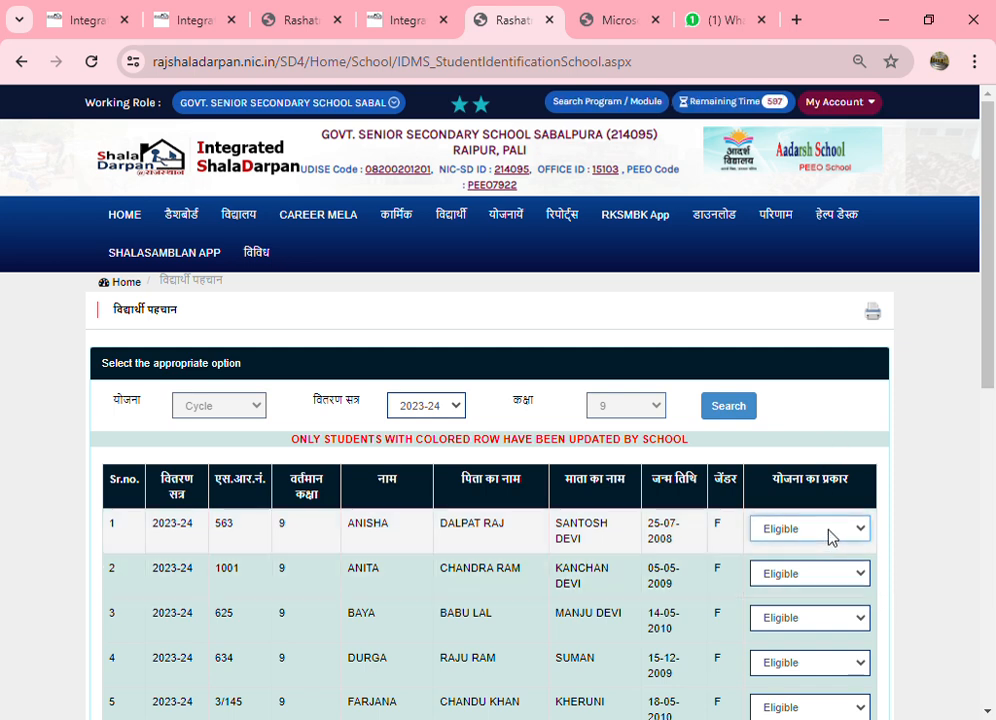
scroll(850, 470, down, 7)
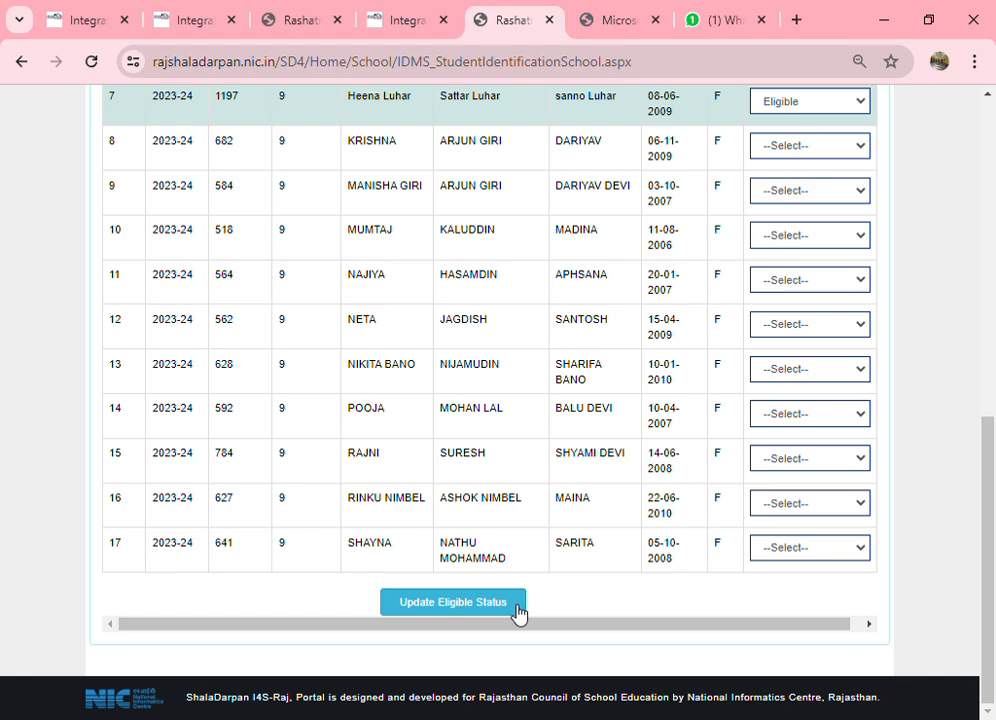
scroll(582, 582, up, 6)
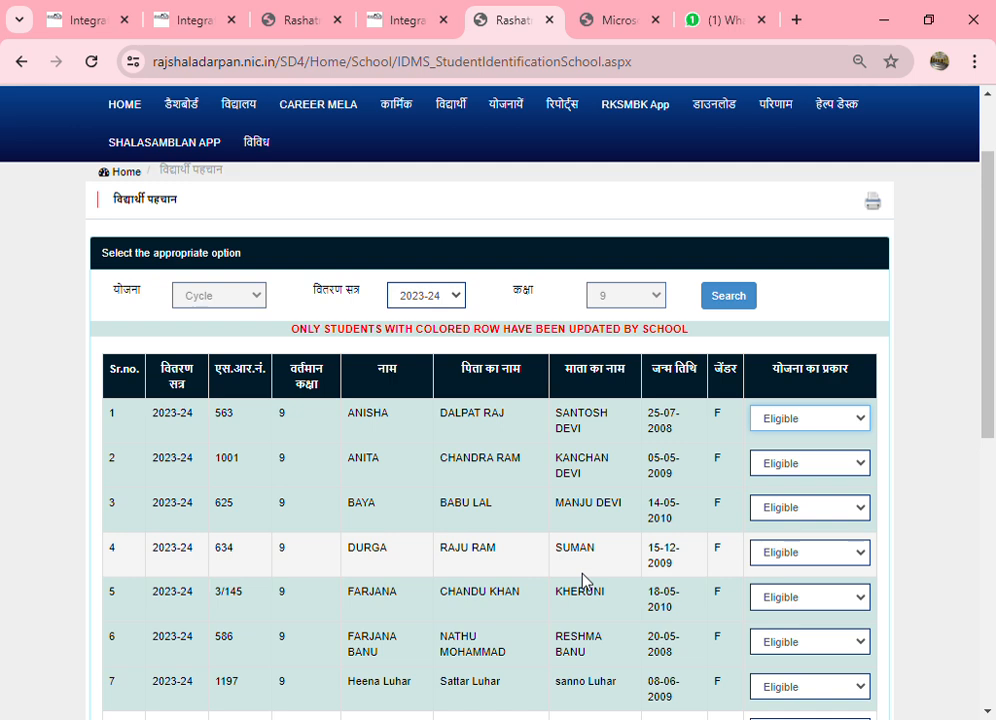
Open the step-4 page for cycles received by the school from the nodal.
scroll(585, 575, up, 2)
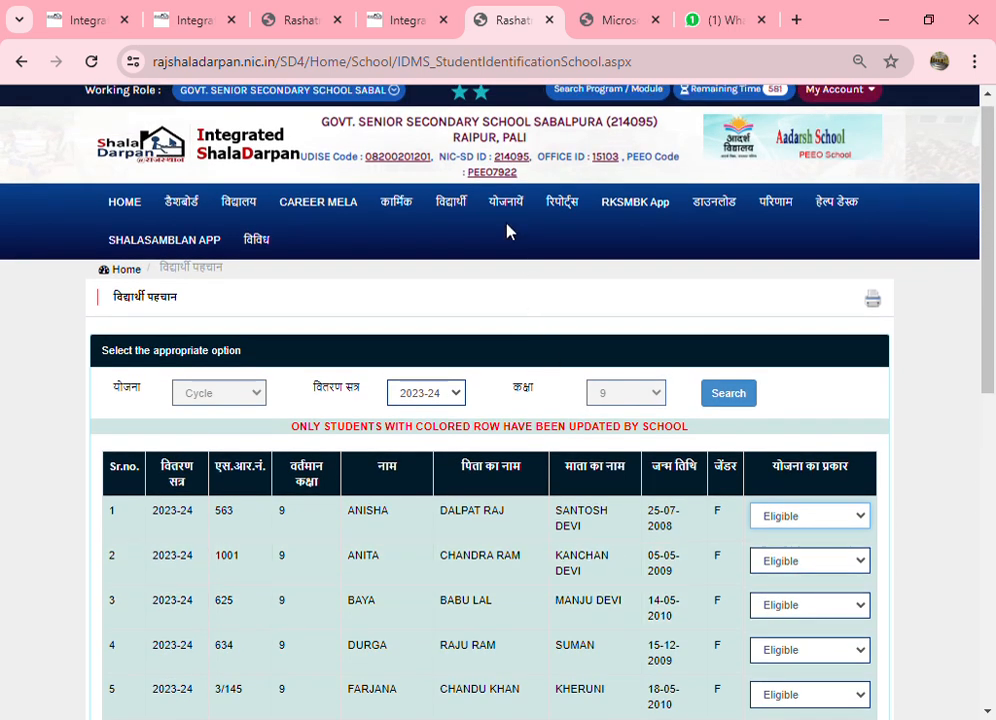
click(506, 208)
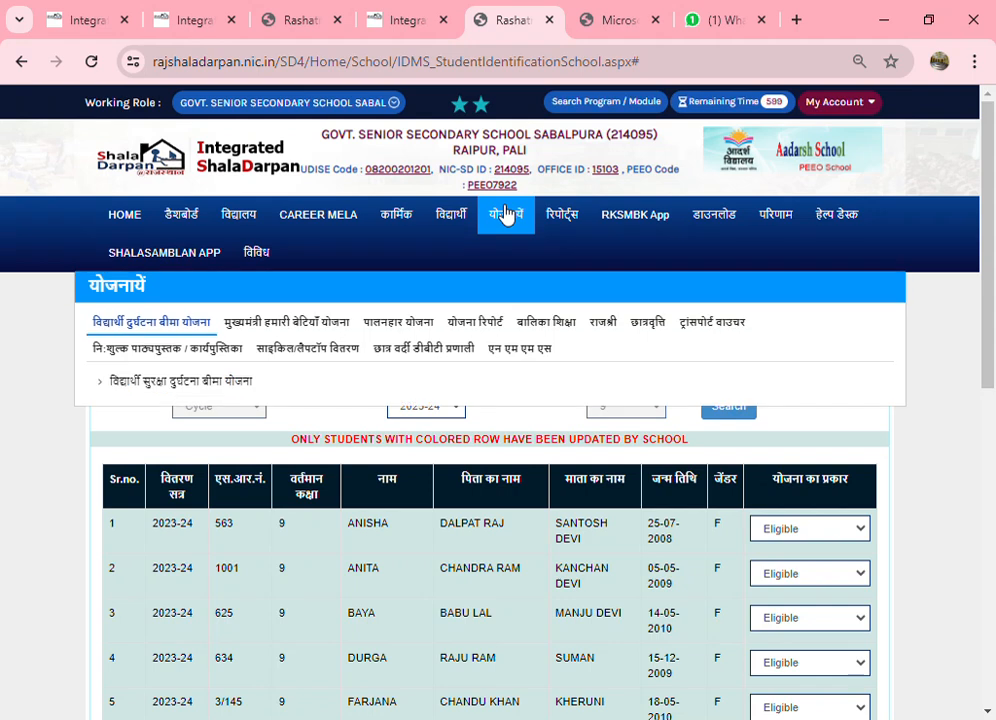
click(330, 350)
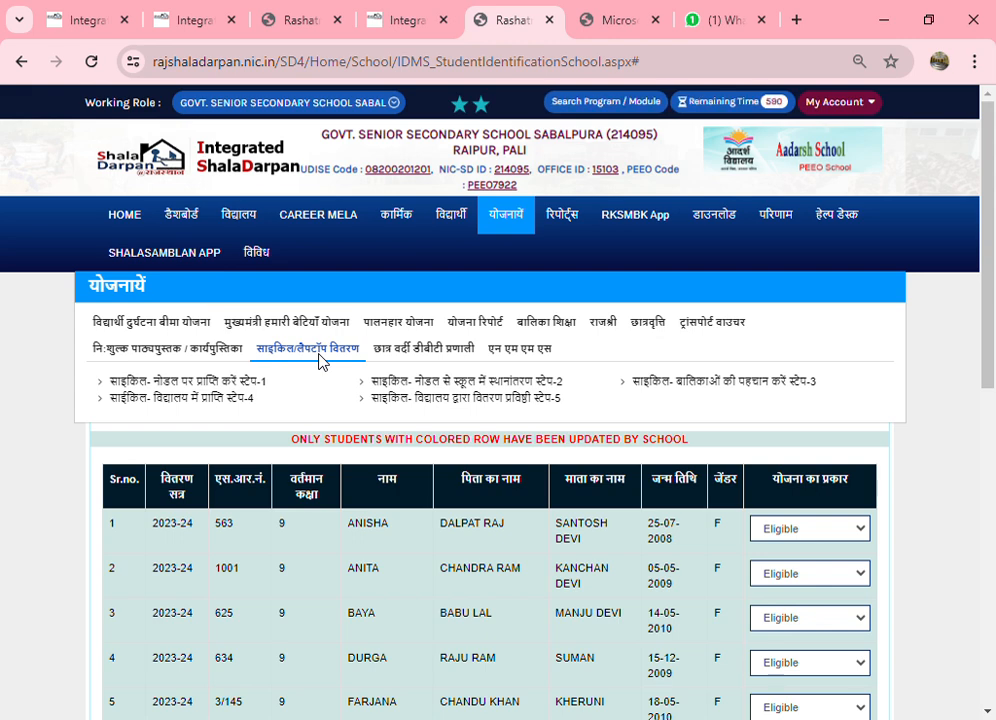
click(208, 399)
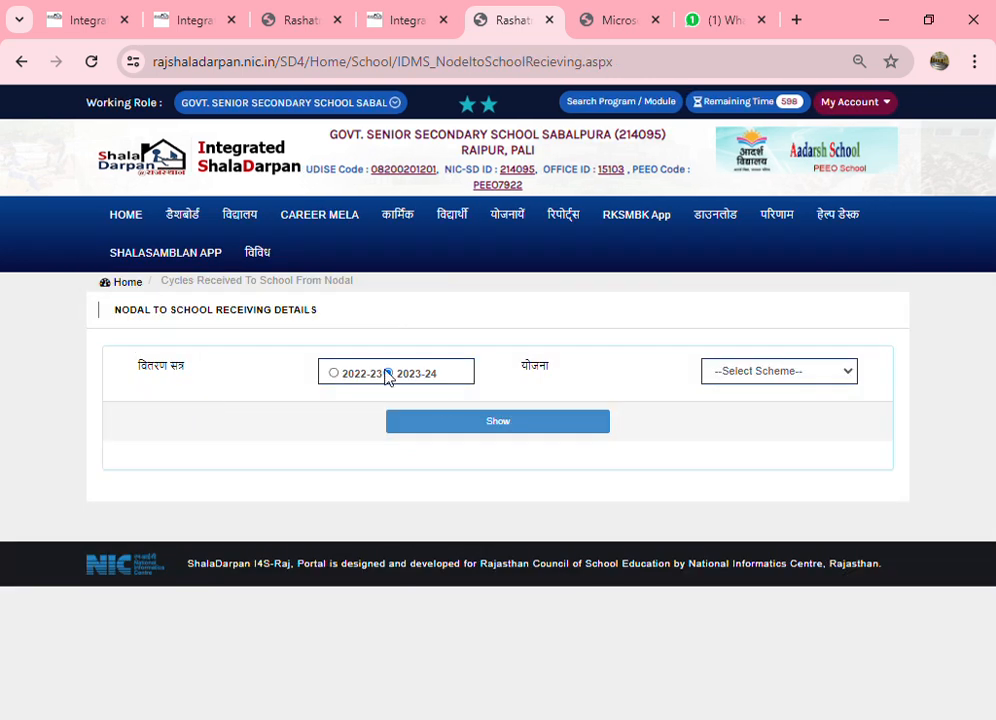
Show the nodal-to-school receiving details for session 2023-24 with the Cycle scheme.
click(733, 378)
click(729, 413)
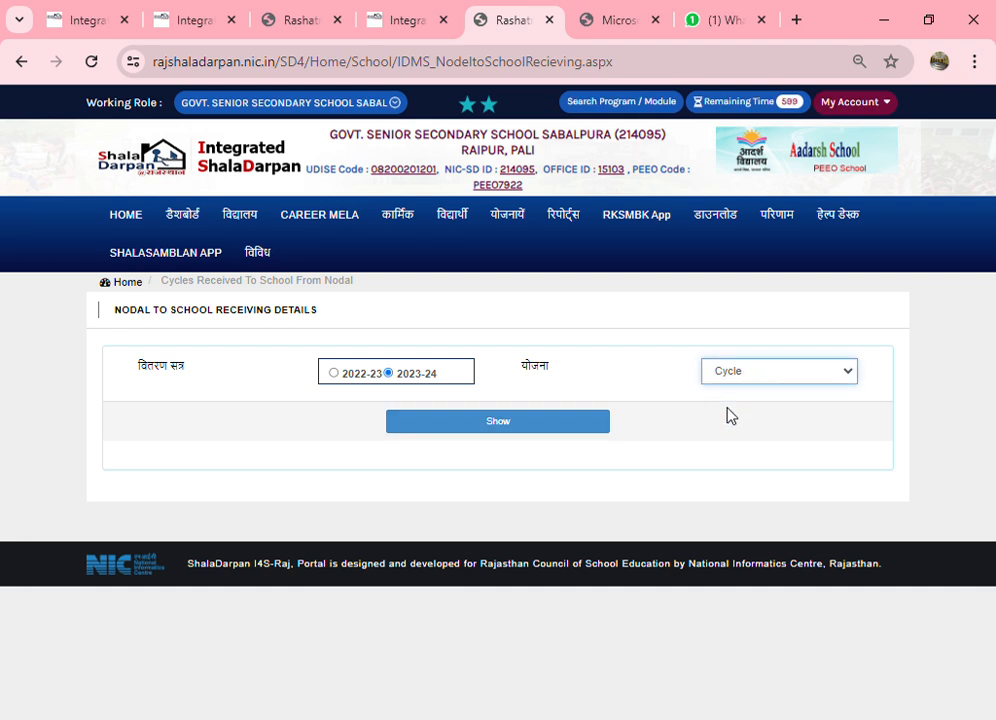
click(520, 432)
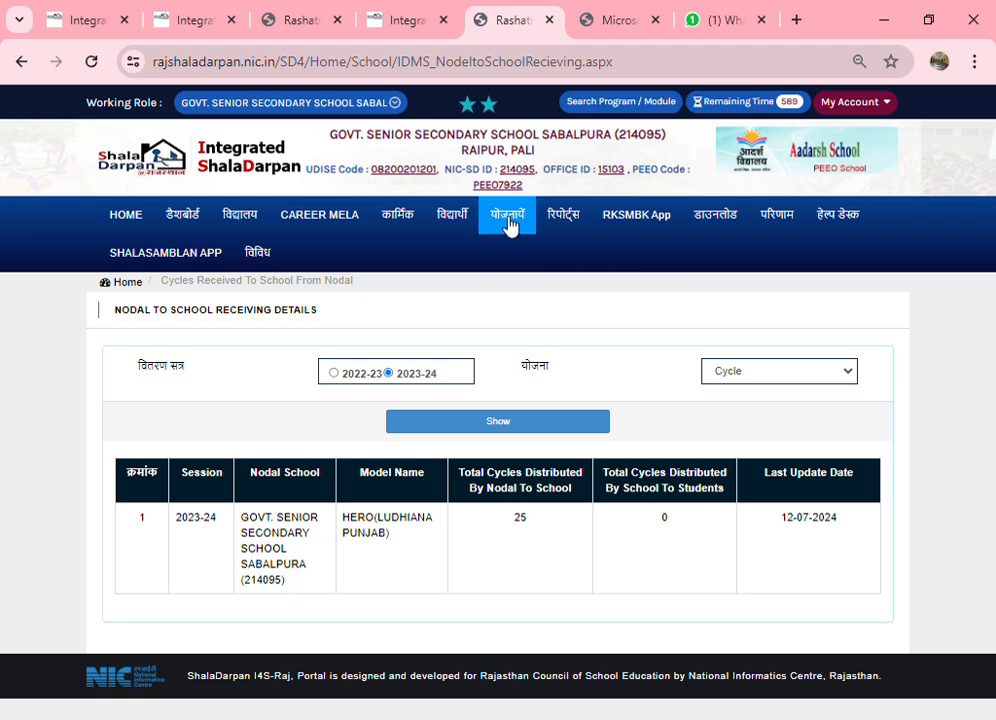
Open the step-5 page for entering cycle distribution by the school.
click(509, 224)
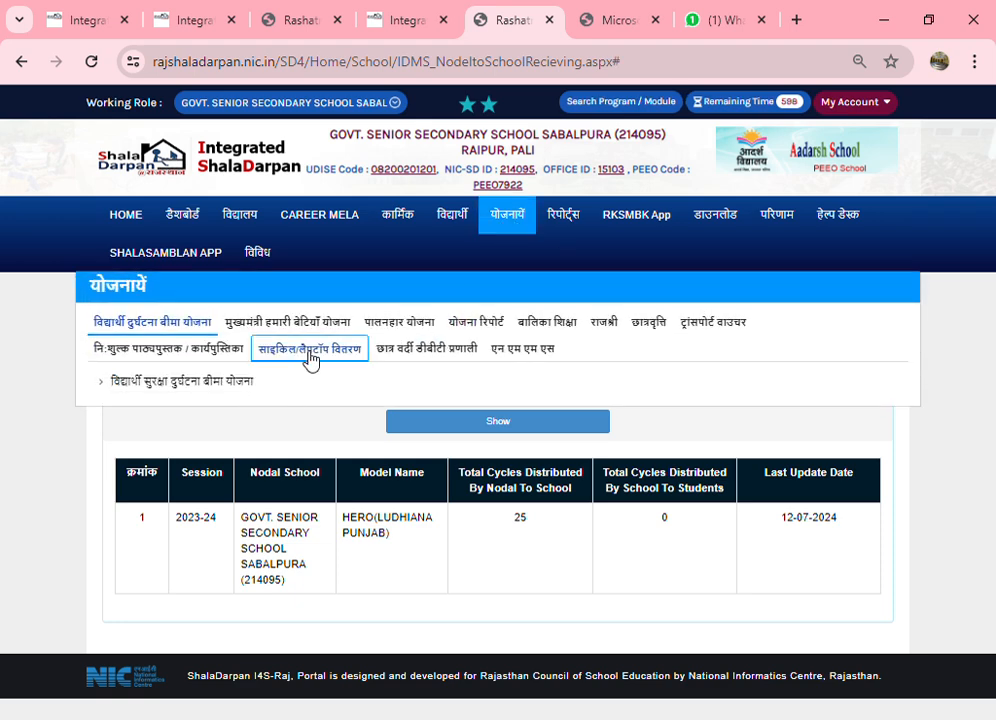
click(330, 355)
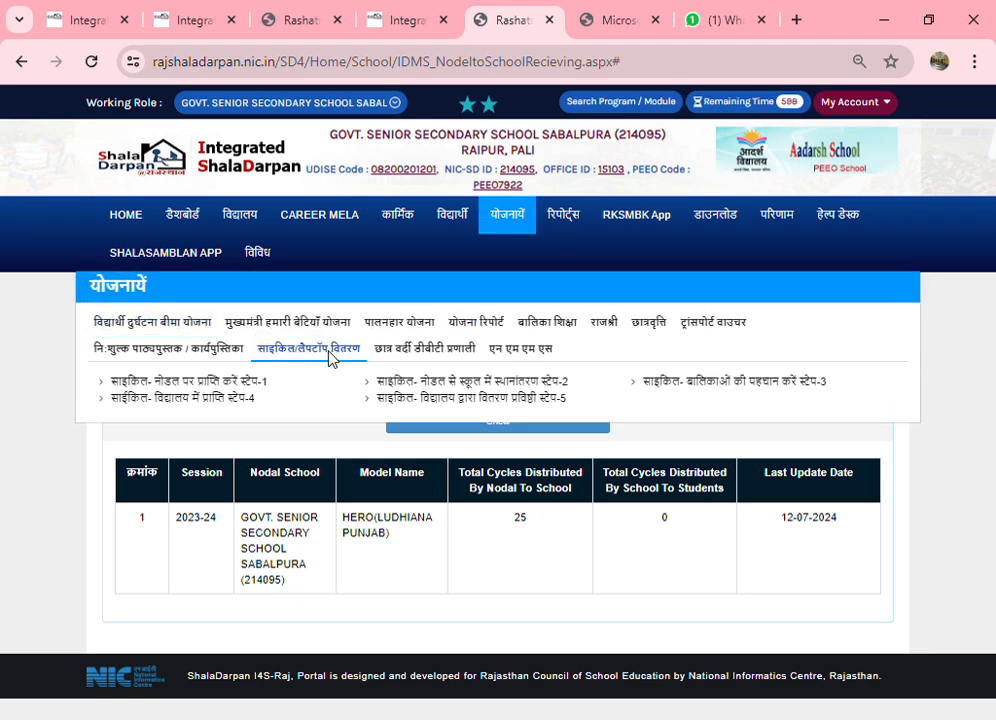
click(518, 399)
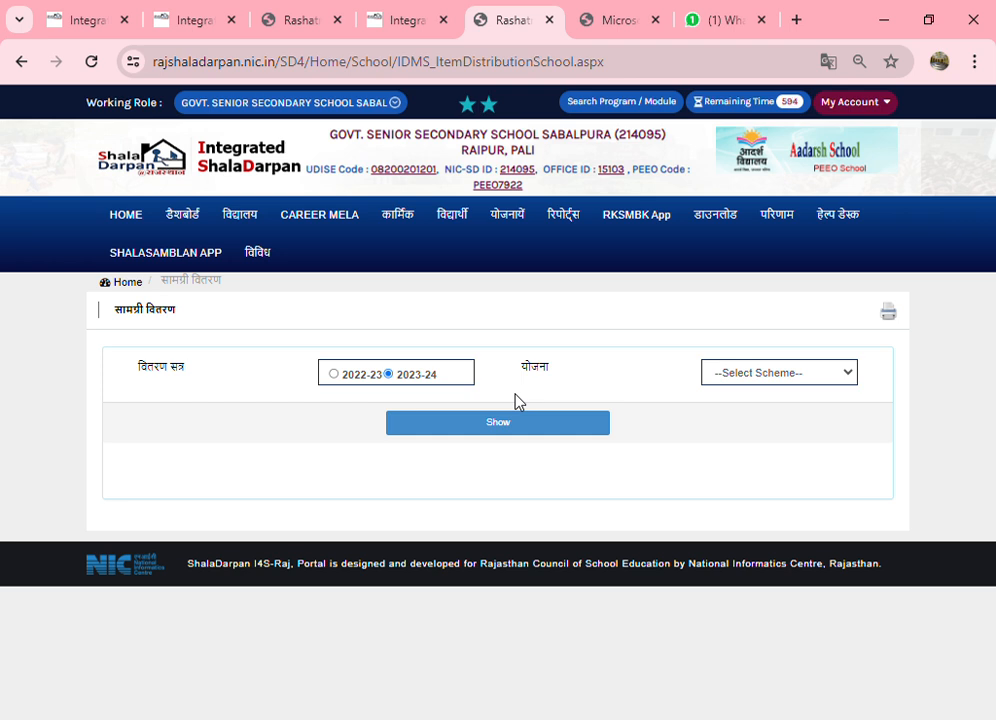
List the students awaiting distribution for session 2023-24 under the Cycle scheme and look through their entry rows.
click(790, 419)
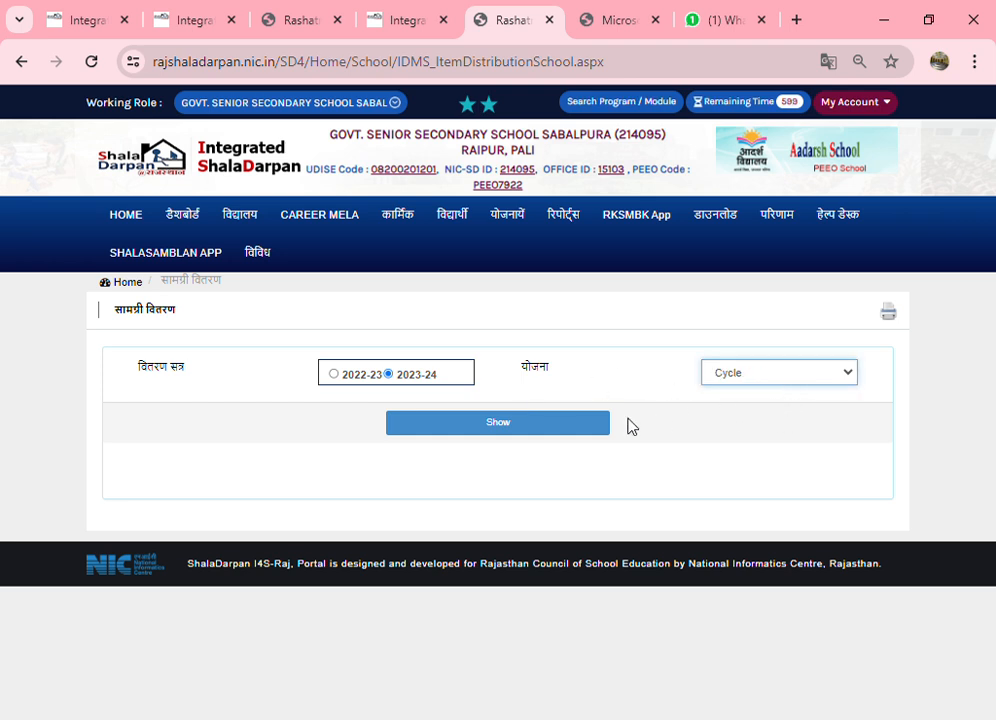
click(555, 433)
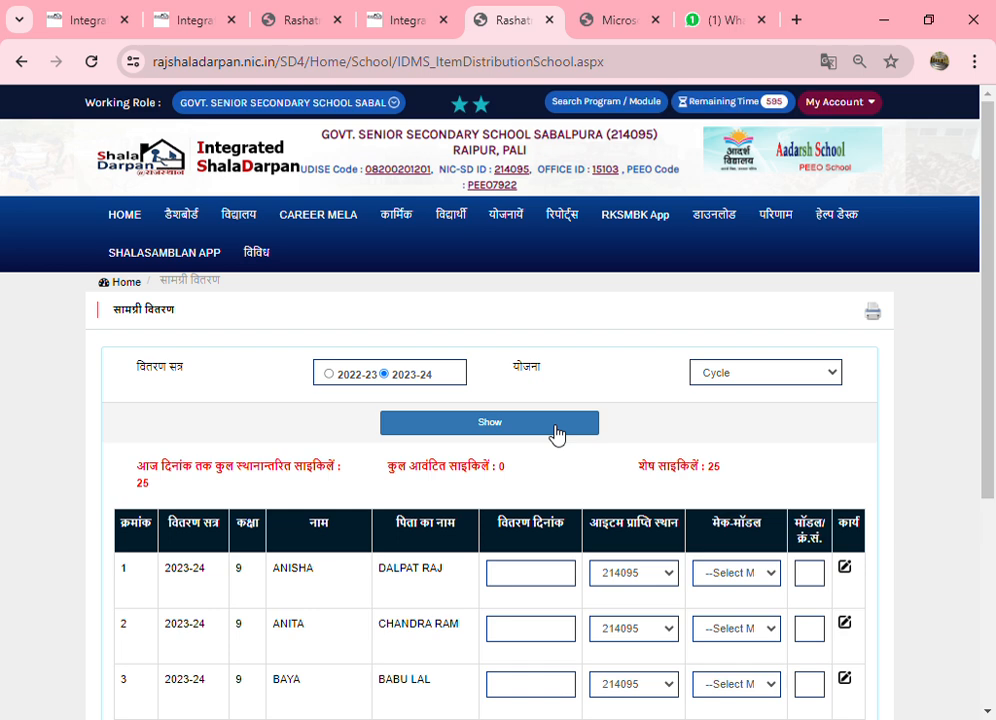
scroll(557, 433, down, 3)
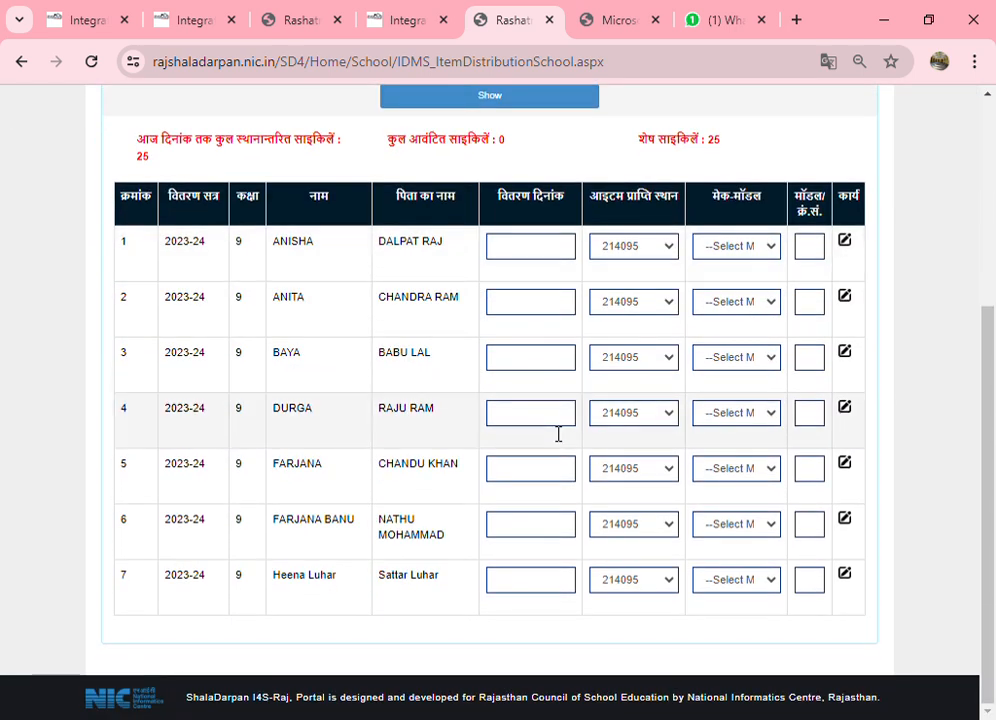